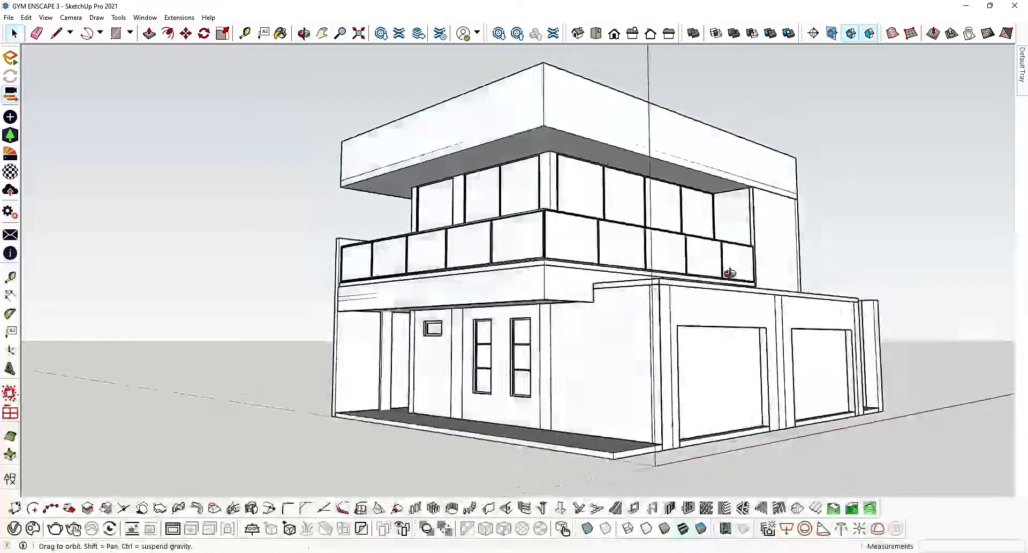
pyautogui.moveTo(535, 310); pyautogui.dragTo(569, 331, button='middle')
pyautogui.scroll(2, 569, 330)
pyautogui.scroll(-1, 569, 331)
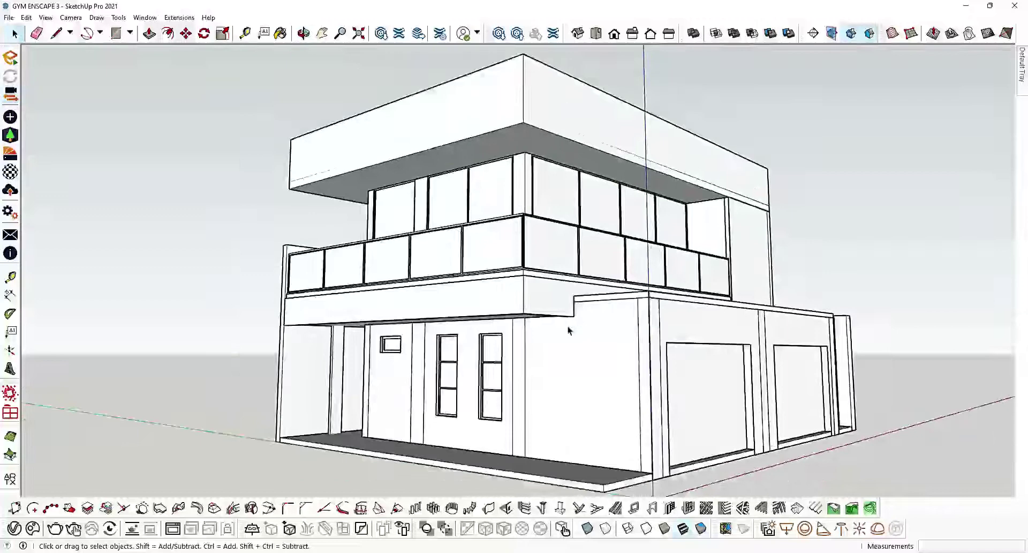
pyautogui.scroll(-1, 374, 266)
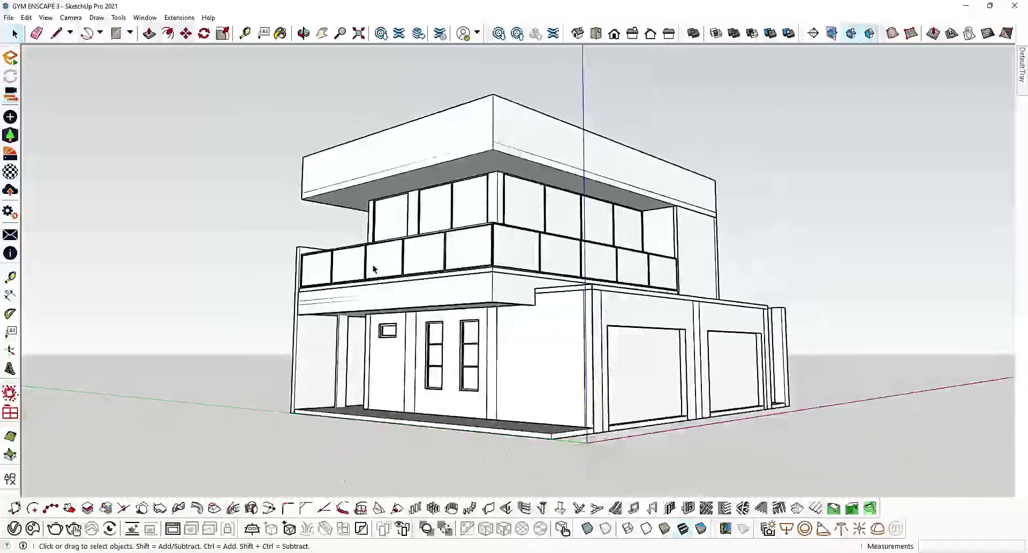
pyautogui.scroll(1, 585, 255)
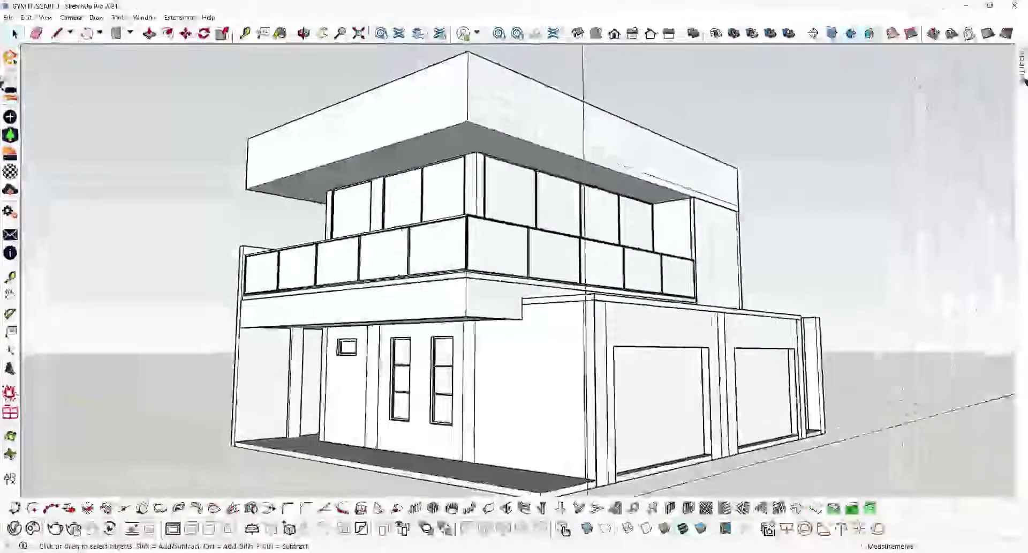
# Step: Pick the Translucent Glass Gray material from the Glass and Mirrors collection
pyautogui.moveTo(1022, 80)
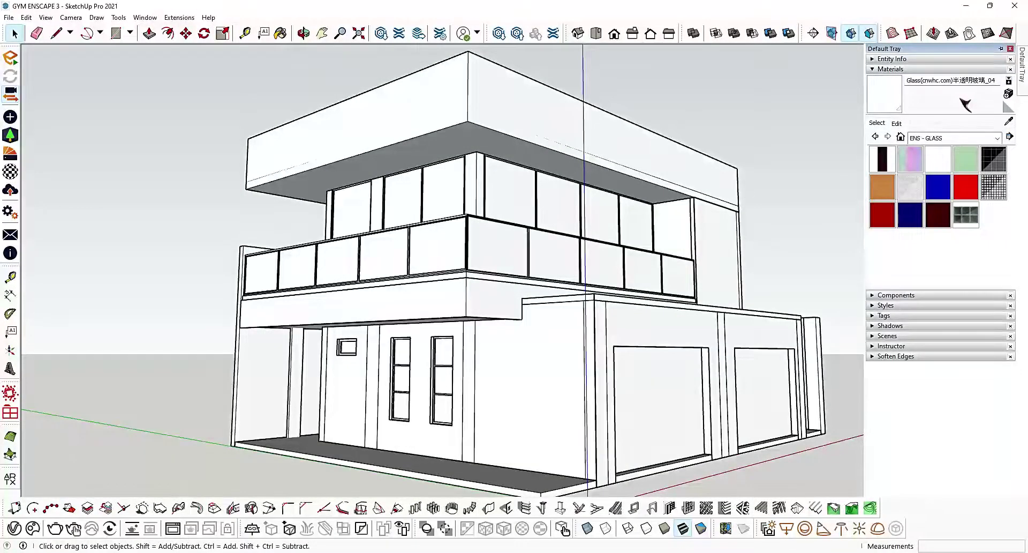
pyautogui.click(998, 138)
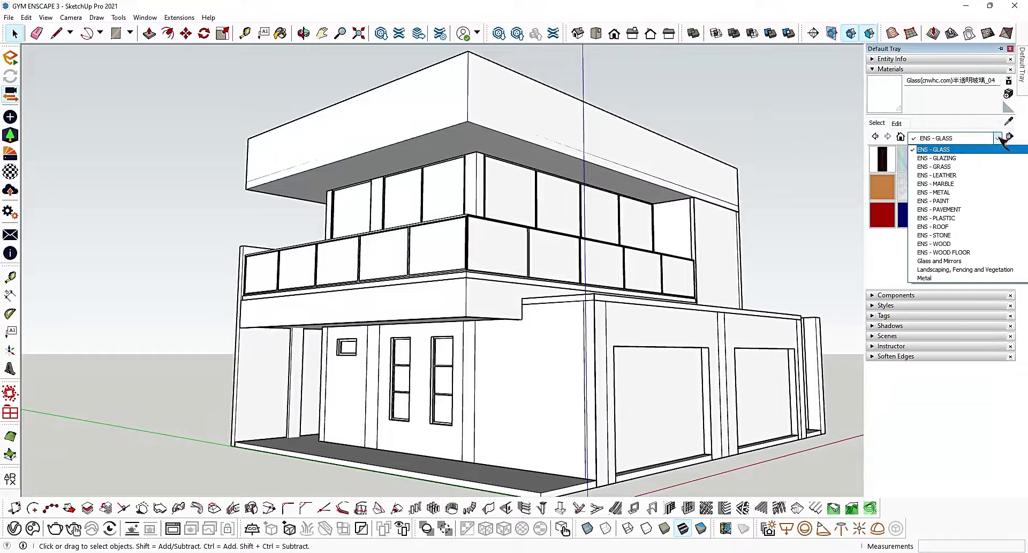
pyautogui.scroll(5, 940, 182)
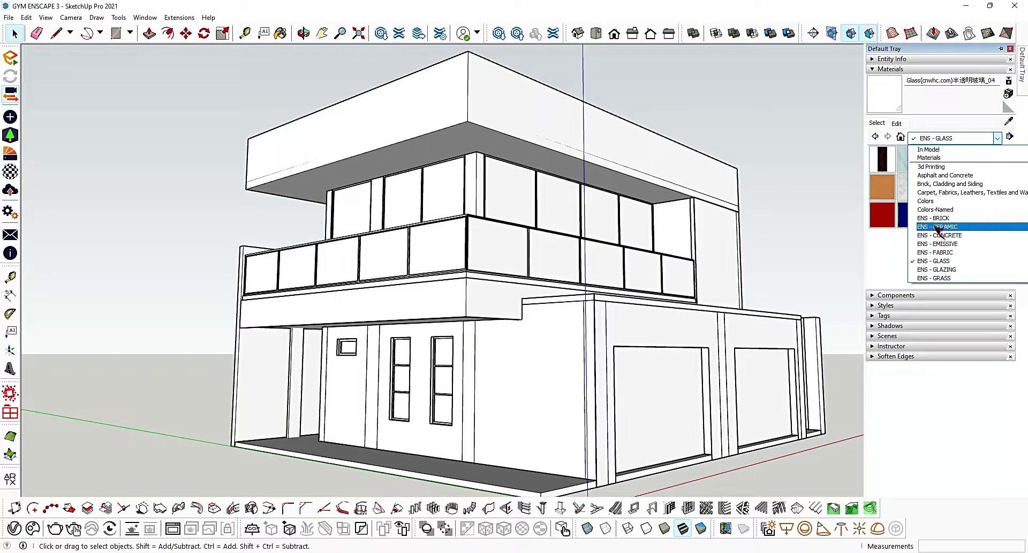
pyautogui.scroll(-5, 949, 198)
pyautogui.click(947, 190)
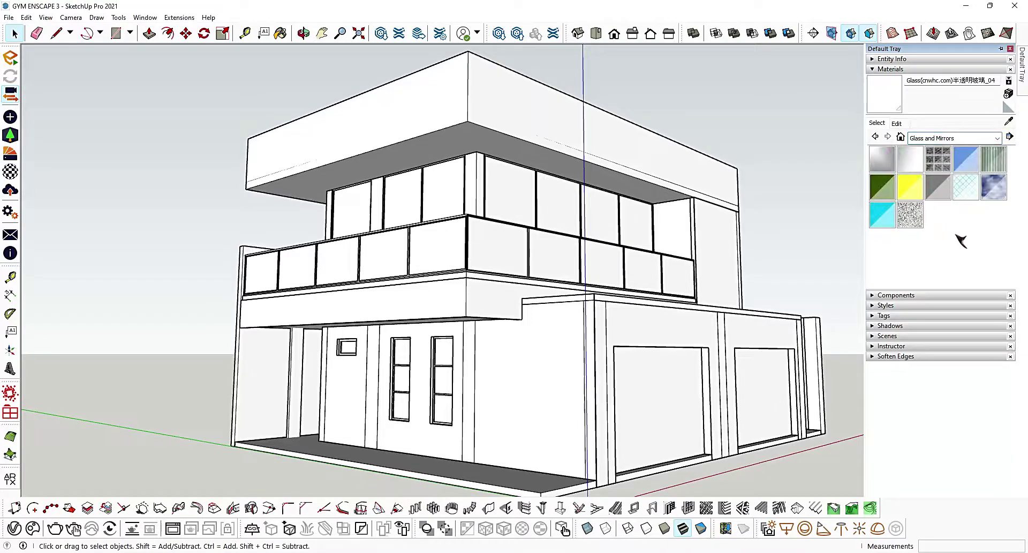
pyautogui.click(938, 187)
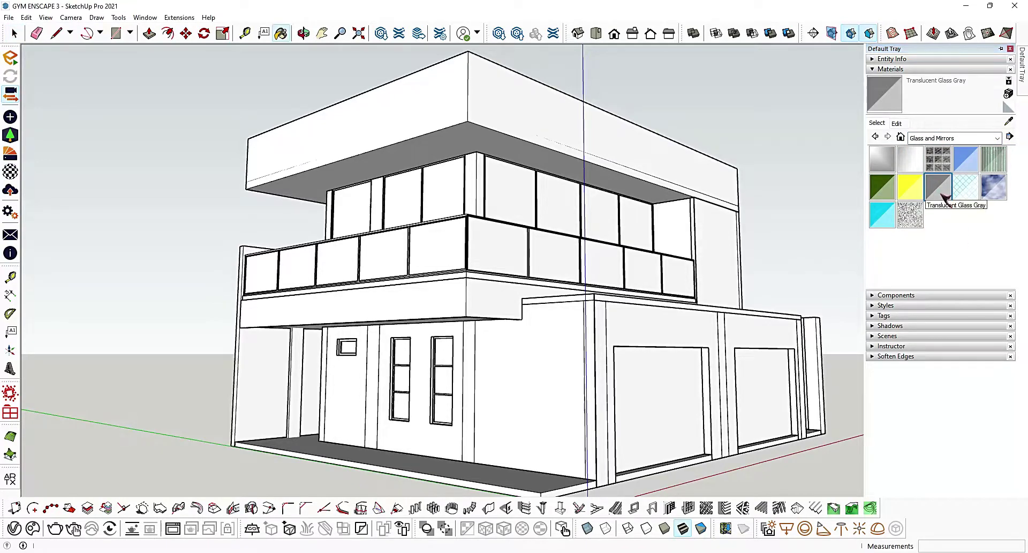
# Step: Open the single-pane upper-floor window behind the balcony for editing and try painting its pane with Translucent Glass Gray
pyautogui.moveTo(517, 157); pyautogui.dragTo(576, 236, button='middle')
pyautogui.scroll(5, 356, 203)
pyautogui.press('space')
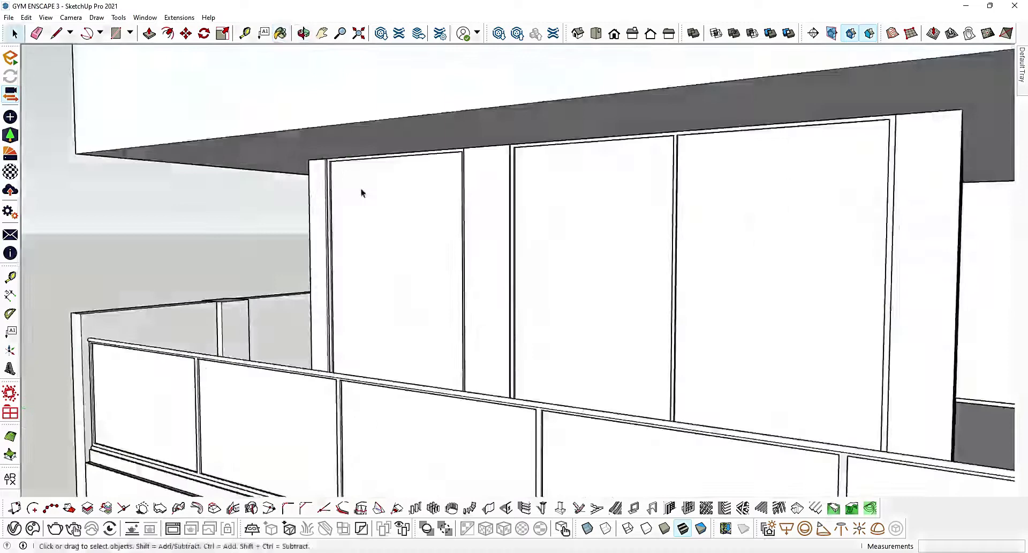
pyautogui.doubleClick(361, 189)
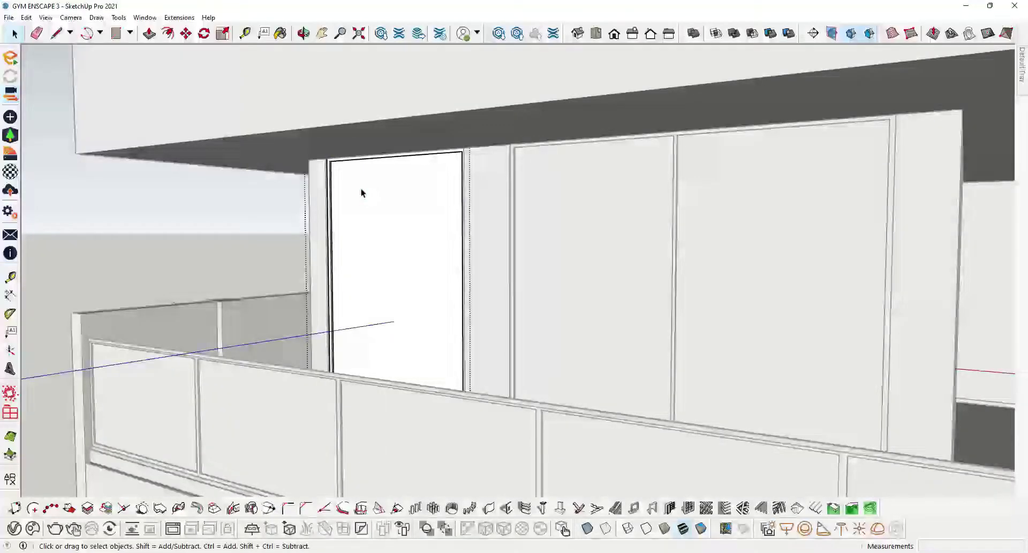
pyautogui.press('b')
pyautogui.click(367, 191)
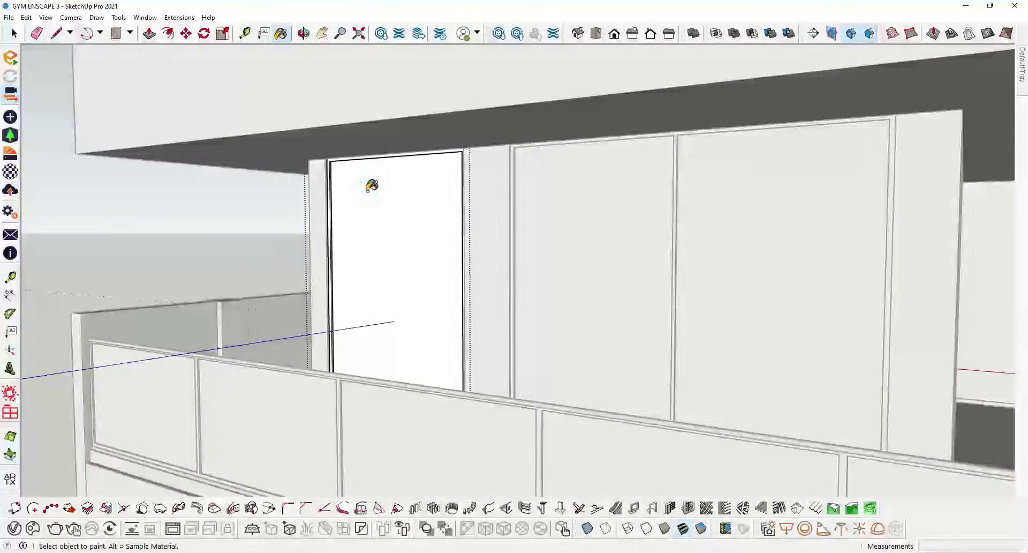
pyautogui.scroll(5, 369, 190)
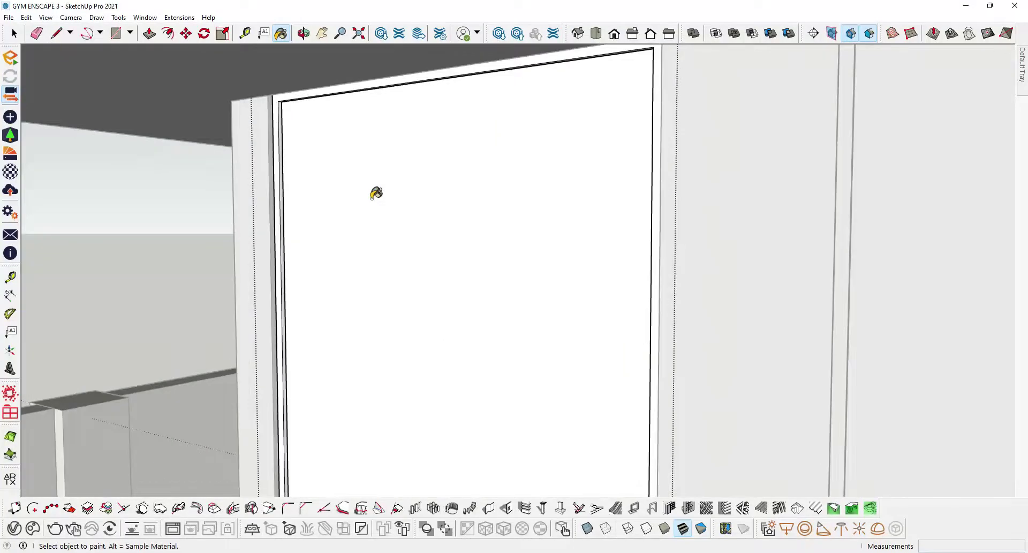
pyautogui.click(374, 198)
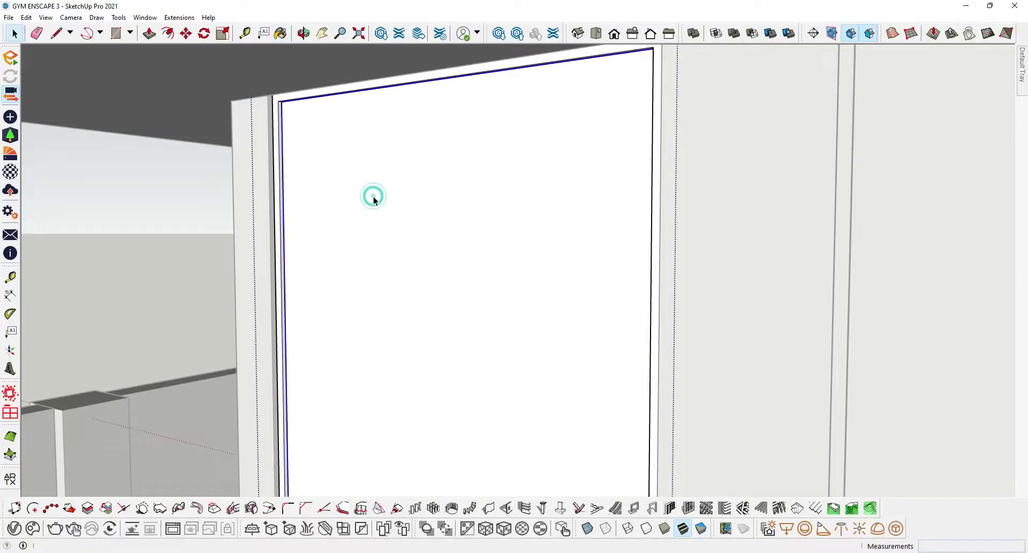
pyautogui.press('Delete')
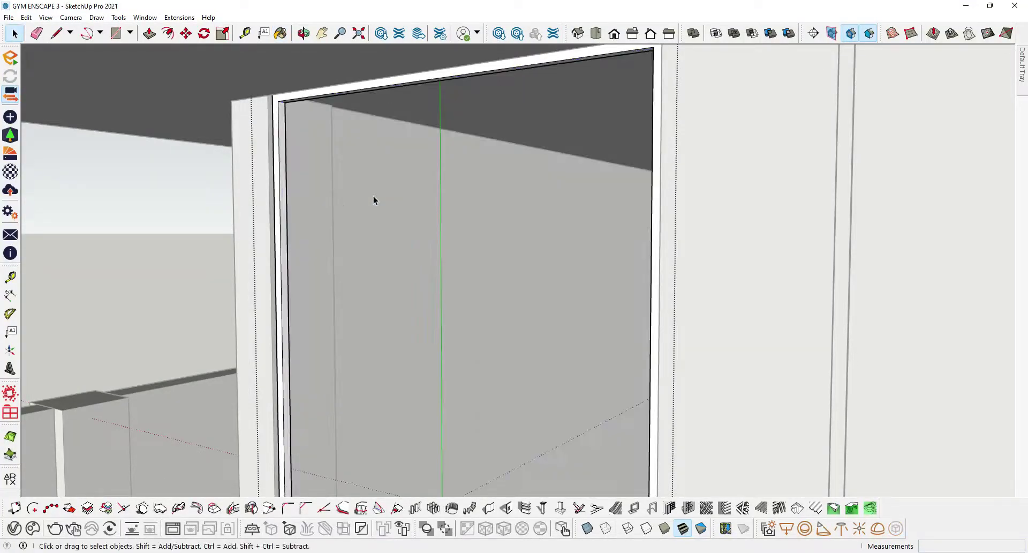
pyautogui.moveTo(390, 222); pyautogui.dragTo(413, 207, button='middle')
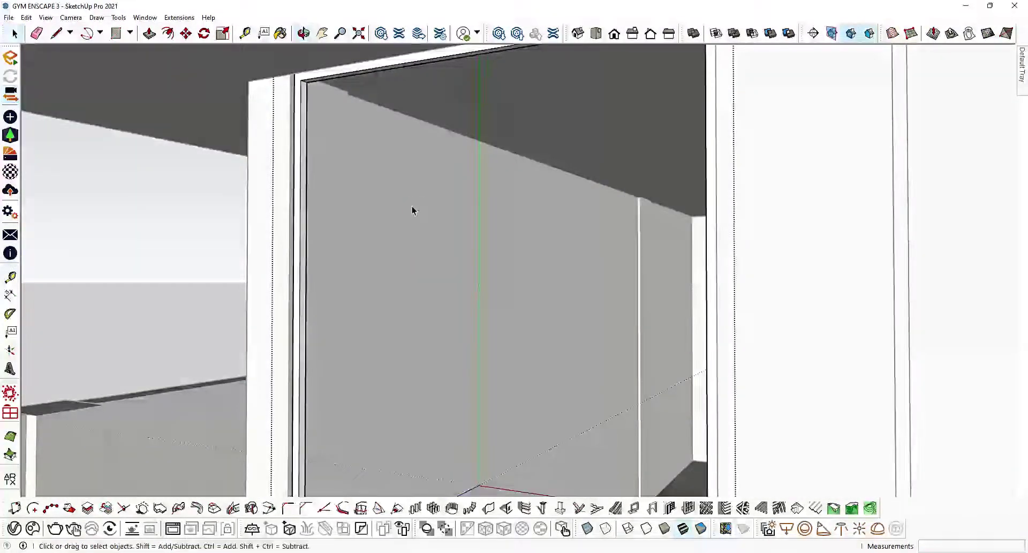
pyautogui.hotkey('ctrl', 'z')
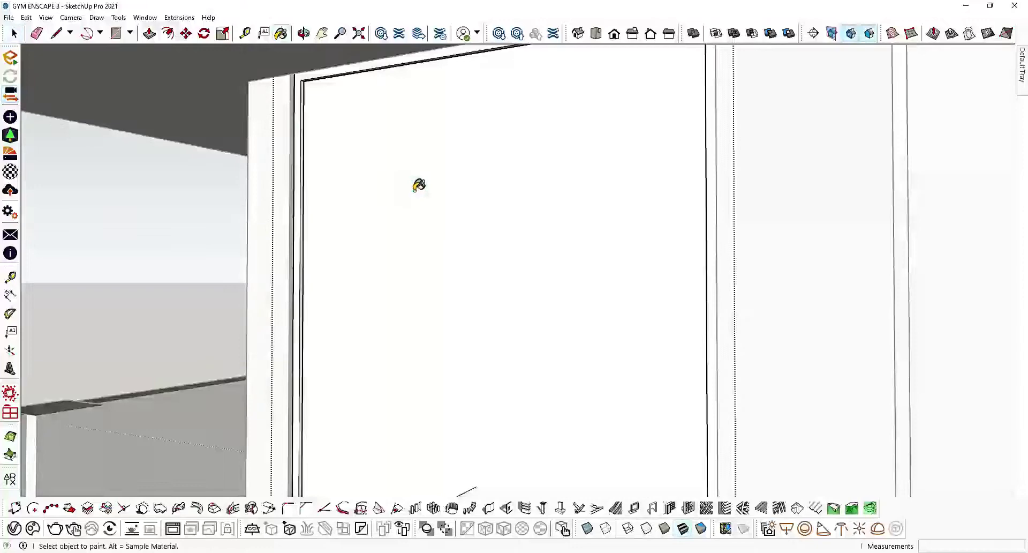
# Step: Paint the nested pane of the single-pane upper-floor window with Translucent Glass Gray
pyautogui.click(421, 204)
pyautogui.press('Delete')
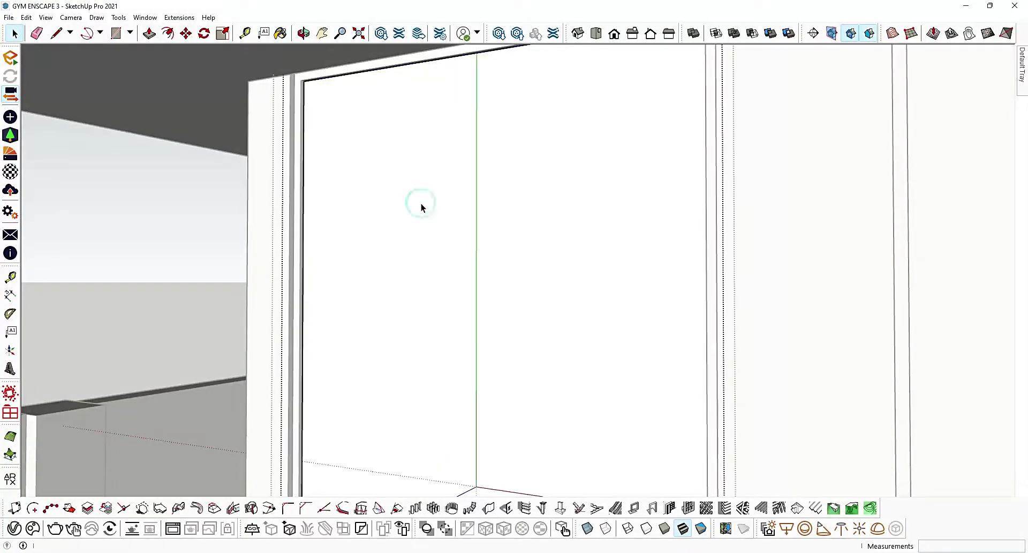
pyautogui.press('b')
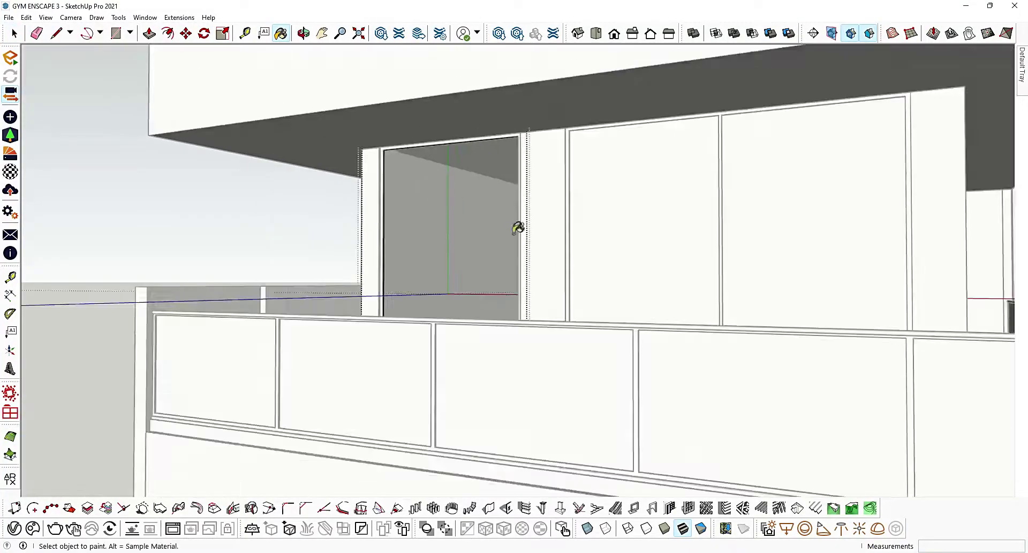
# Step: Paint both panes of the neighbouring two-pane upper-floor window with Translucent Glass Gray
pyautogui.press('space')
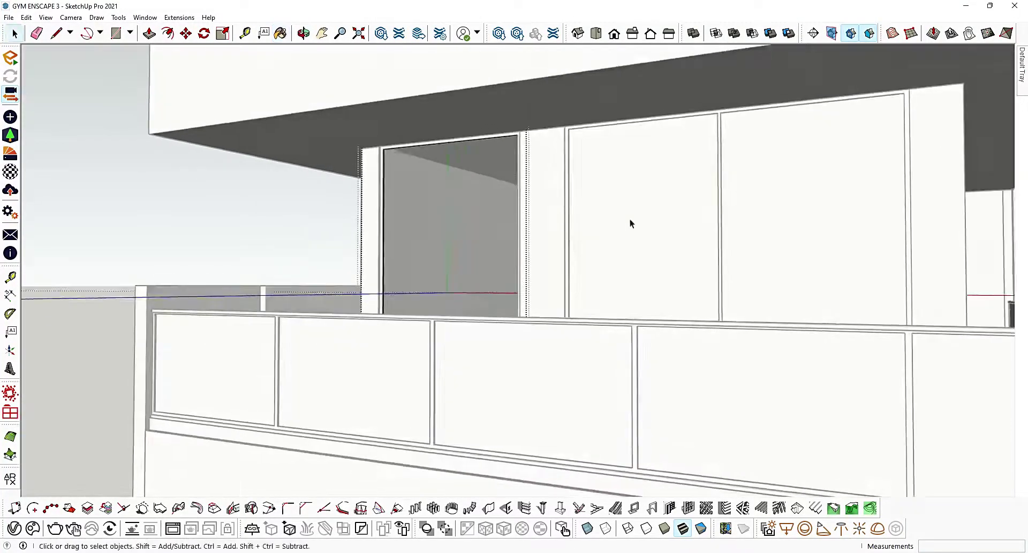
pyautogui.click(649, 209)
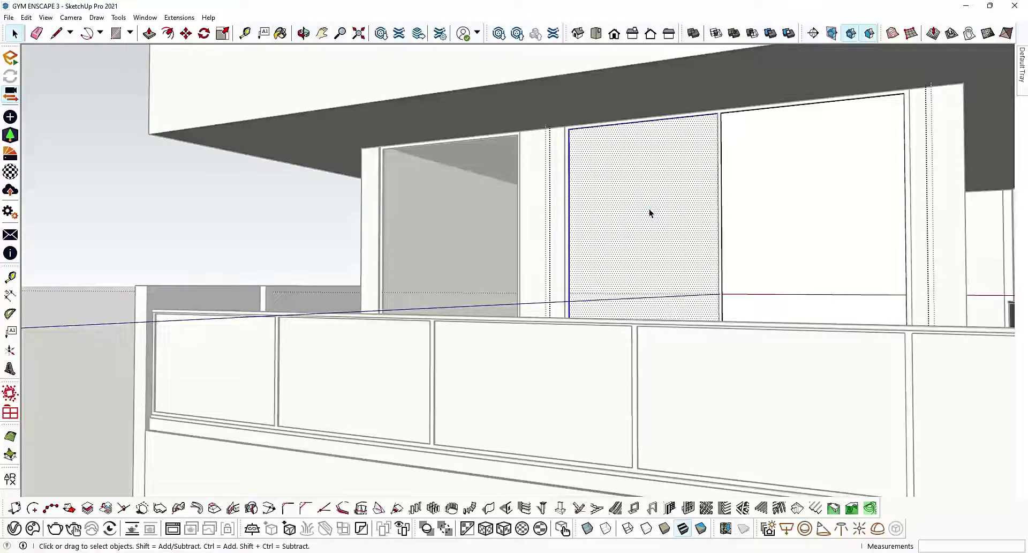
pyautogui.press('b')
pyautogui.click(653, 203)
pyautogui.press('space')
pyautogui.click(777, 207)
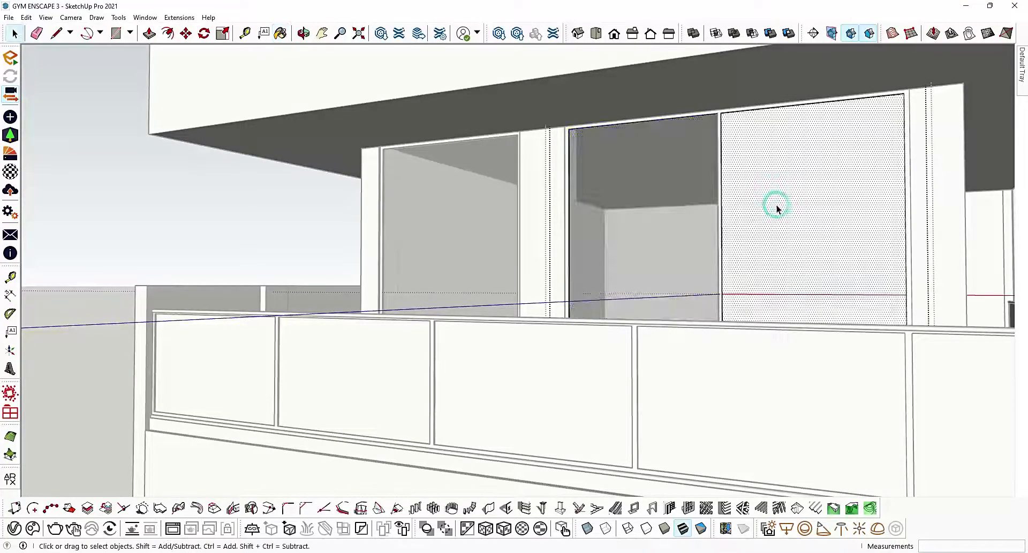
pyautogui.press('b')
pyautogui.click(779, 201)
# Step: Paint all four panes of the long upper-floor window above the garage side with Translucent Glass Gray
pyautogui.moveTo(722, 218)
pyautogui.mouseDown(button='middle')
pyautogui.moveTo(878, 236)
pyautogui.moveTo(756, 234)
pyautogui.moveTo(1022, 292)
pyautogui.moveTo(918, 287)
pyautogui.moveTo(609, 201)
pyautogui.moveTo(390, 204)
pyautogui.moveTo(572, 232)
pyautogui.moveTo(721, 232)
pyautogui.mouseUp(button='middle')
pyautogui.scroll(5, 776, 227)
pyautogui.scroll(-5, 609, 201)
pyautogui.press('space')
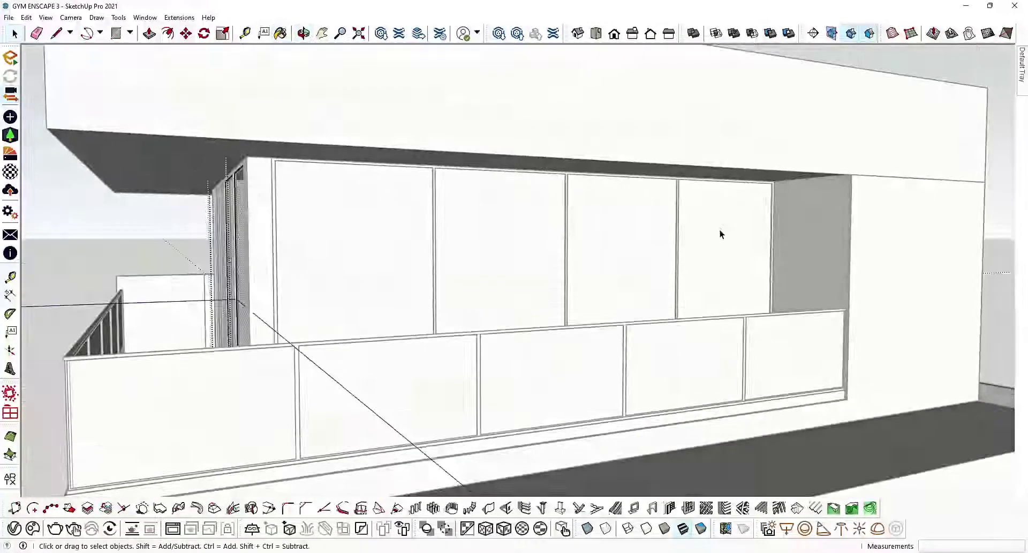
pyautogui.scroll(4, 720, 234)
pyautogui.click(710, 226)
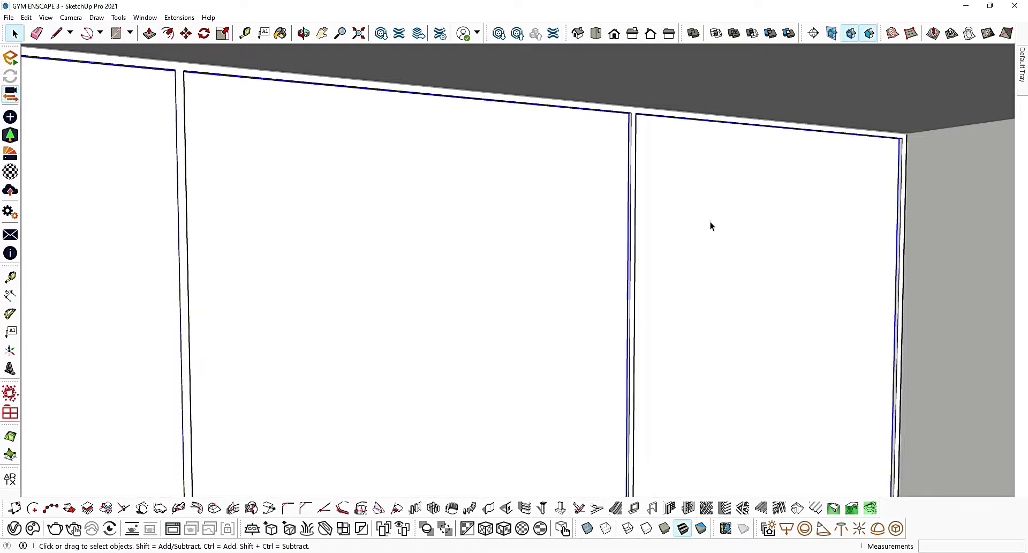
pyautogui.doubleClick(711, 222)
pyautogui.press('b')
pyautogui.click(712, 226)
pyautogui.click(540, 226)
pyautogui.scroll(-4, 458, 218)
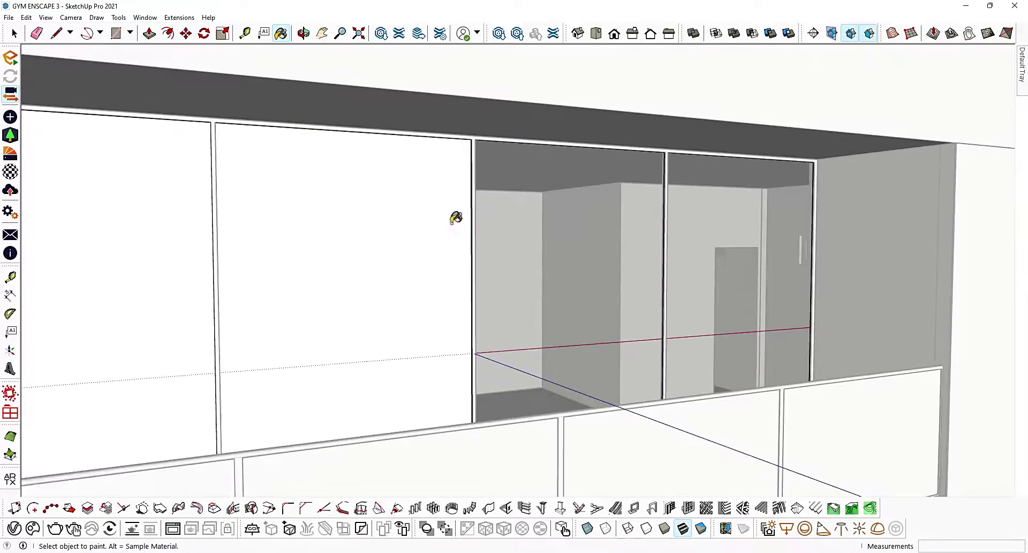
pyautogui.scroll(-3, 400, 222)
pyautogui.click(407, 232)
# Step: Apply Translucent Glass Gray to the balcony railing panels on the garage side
pyautogui.press('space')
pyautogui.moveTo(575, 294)
pyautogui.mouseDown(button='middle')
pyautogui.moveTo(737, 269)
pyautogui.moveTo(814, 269)
pyautogui.moveTo(459, 262)
pyautogui.moveTo(897, 205)
pyautogui.mouseUp(button='middle')
pyautogui.scroll(3, 617, 302)
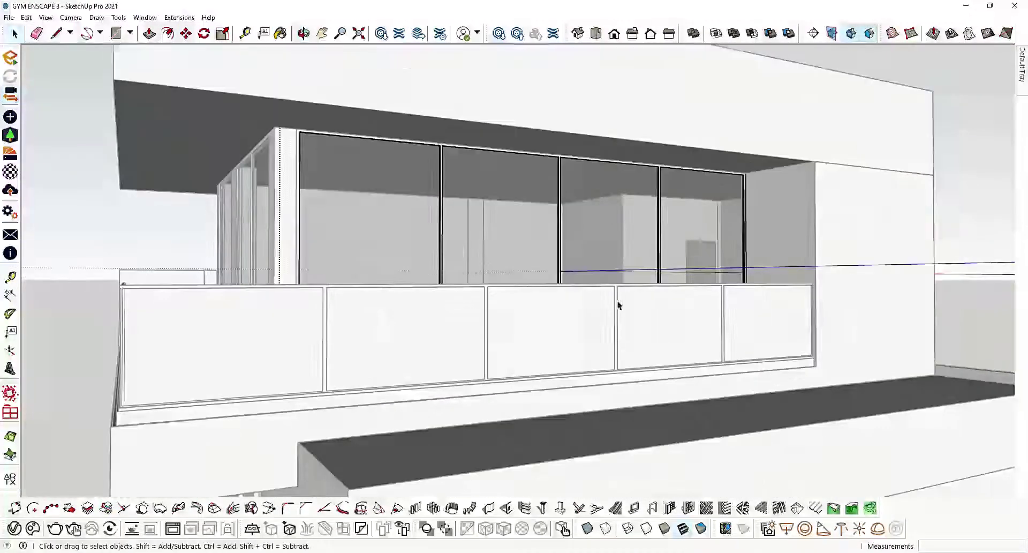
pyautogui.click(763, 312)
pyautogui.doubleClick(764, 313)
pyautogui.press('b')
pyautogui.click(765, 313)
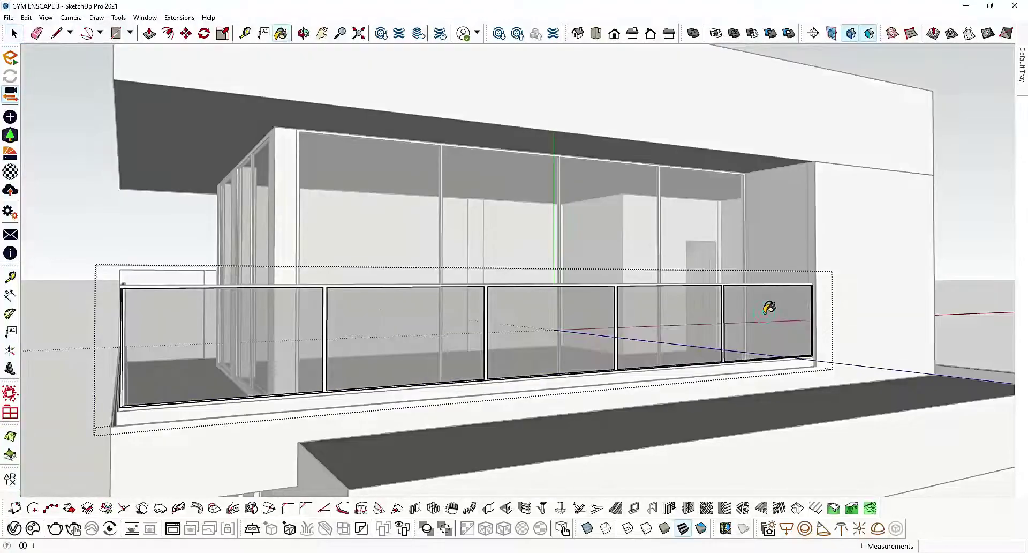
# Step: Apply Translucent Glass Gray to the railing panels on the adjacent balcony side and close the railing group
pyautogui.moveTo(506, 319); pyautogui.dragTo(744, 313, button='middle')
pyautogui.press('space')
pyautogui.doubleClick(735, 316)
pyautogui.press('b')
pyautogui.click(734, 316)
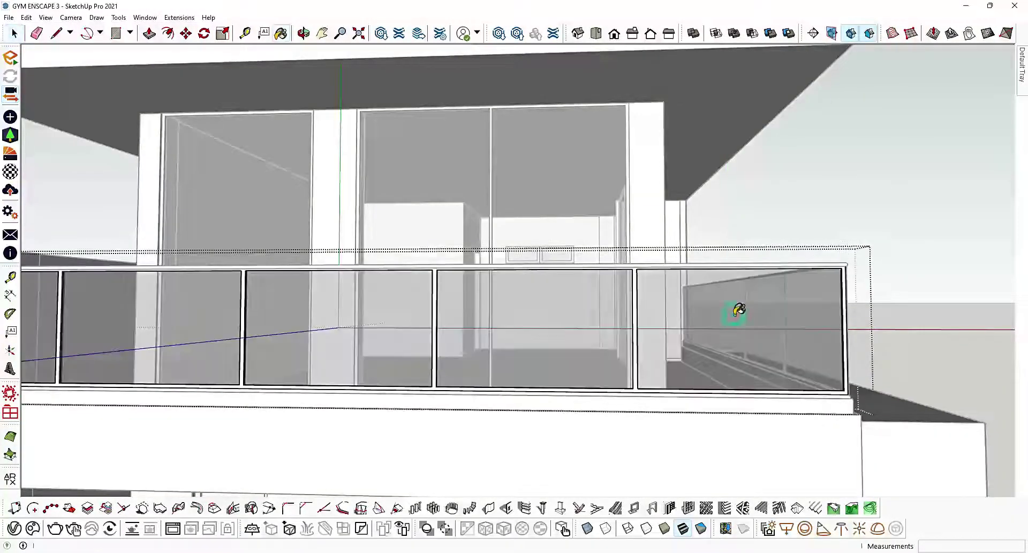
pyautogui.scroll(-3, 683, 315)
pyautogui.press('space')
pyautogui.click(839, 230)
# Step: Paint the pane of the small ground-floor window under the balcony with Translucent Glass Gray
pyautogui.moveTo(840, 230)
pyautogui.mouseDown(button='middle')
pyautogui.moveTo(761, 283)
pyautogui.moveTo(727, 248)
pyautogui.moveTo(750, 235)
pyautogui.mouseUp(button='middle')
pyautogui.scroll(-2, 696, 257)
pyautogui.scroll(5, 519, 322)
pyautogui.moveTo(516, 315); pyautogui.dragTo(582, 320, button='middle')
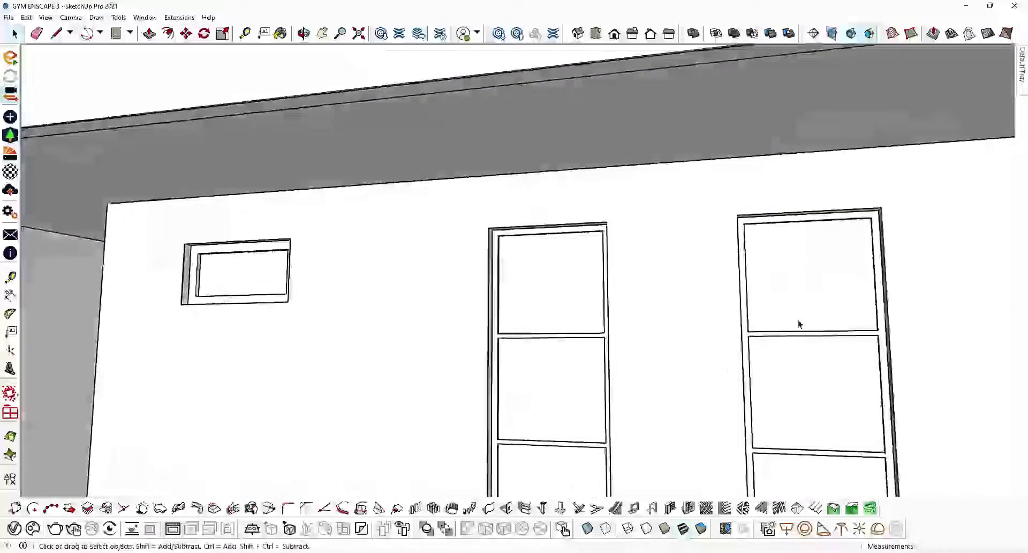
pyautogui.doubleClick(253, 267)
pyautogui.press('b')
pyautogui.click(253, 267)
# Step: Paint the panes of the tall three-part ground-floor window nearest the small window with Translucent Glass Gray
pyautogui.press('space')
pyautogui.click(550, 271)
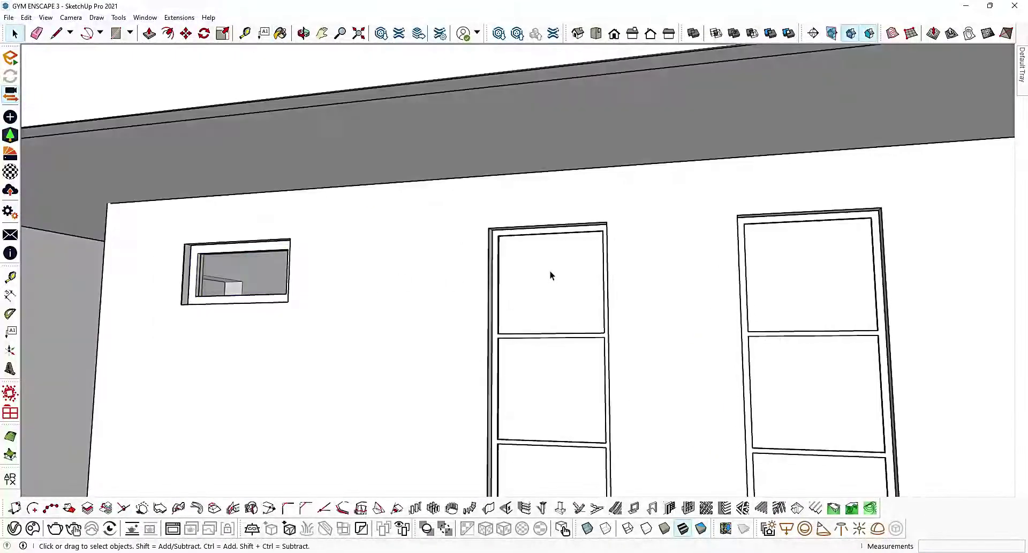
pyautogui.doubleClick(551, 275)
pyautogui.press('b')
pyautogui.click(551, 265)
# Step: Paint the second tall three-part ground-floor window with Translucent Glass Gray and close its group
pyautogui.press('space')
pyautogui.scroll(-3, 359, 275)
pyautogui.doubleClick(584, 273)
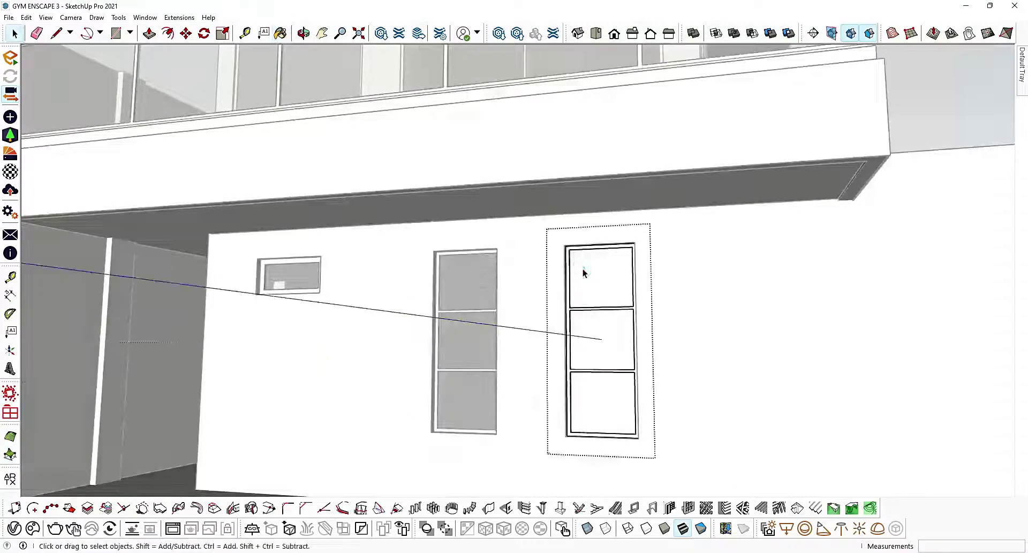
pyautogui.press('b')
pyautogui.click(589, 265)
pyautogui.scroll(-3, 584, 270)
pyautogui.press('space')
pyautogui.click(735, 276)
# Step: Paint the paired small windows on the back wall of the house with Translucent Glass Gray
pyautogui.moveTo(735, 275); pyautogui.dragTo(679, 287, button='middle')
pyautogui.scroll(-2, 679, 287)
pyautogui.scroll(3, 437, 225)
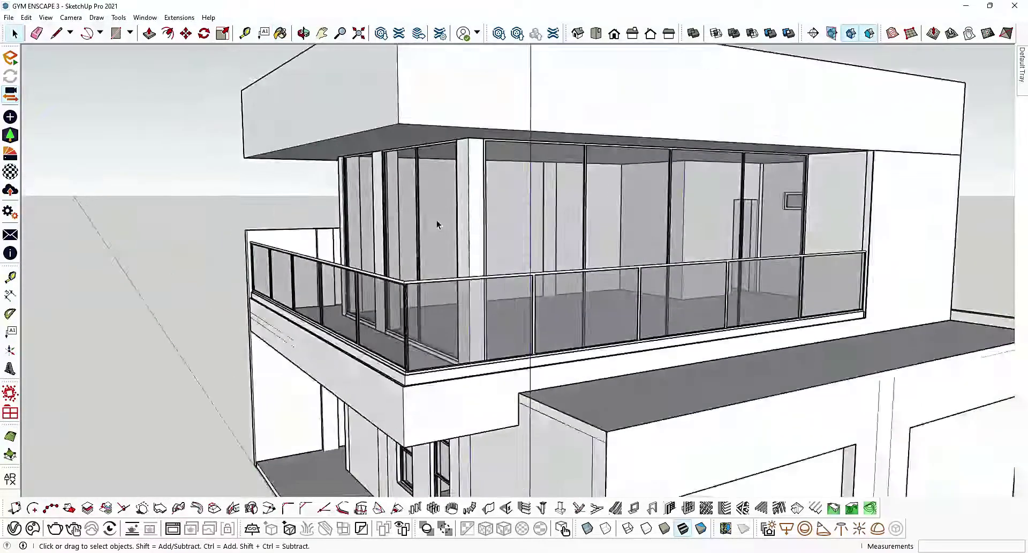
pyautogui.moveTo(437, 225); pyautogui.dragTo(257, 209, button='middle')
pyautogui.click(257, 208)
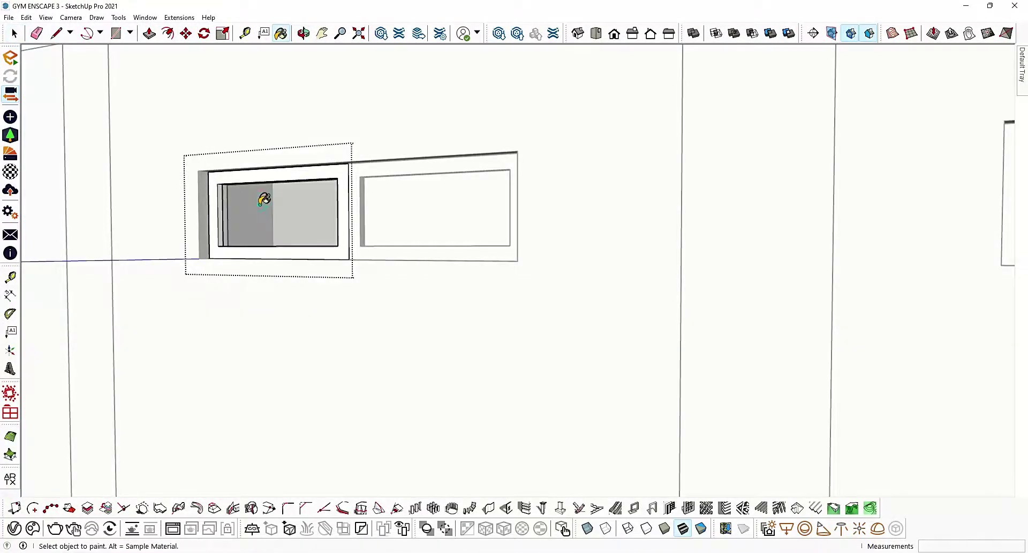
# Step: Paint the pane of the separate small window beside the pair with Translucent Glass Gray
pyautogui.moveTo(407, 212); pyautogui.dragTo(543, 266, button='middle')
pyautogui.click(516, 163)
pyautogui.press('b')
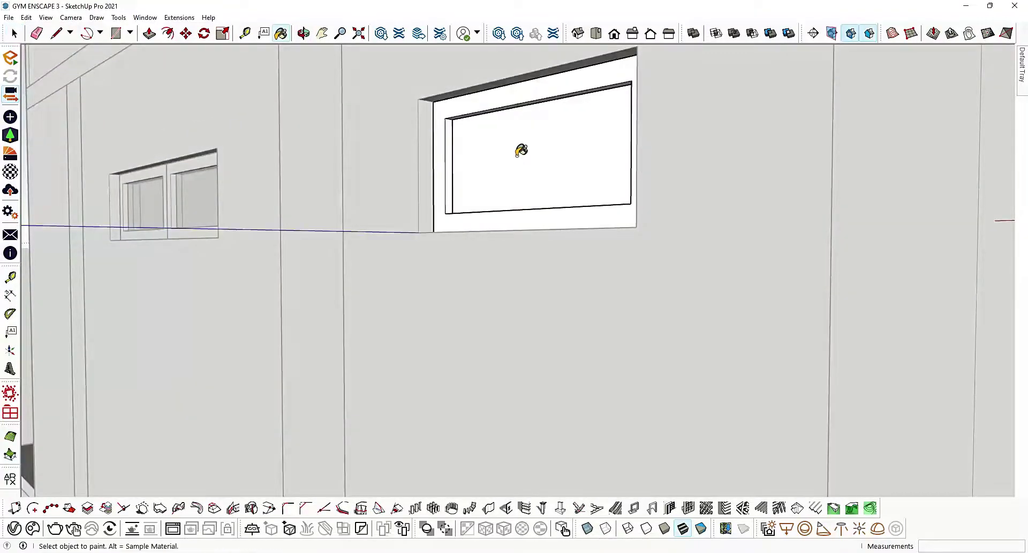
pyautogui.click(520, 150)
pyautogui.press('space')
# Step: Examine the glazed windows and balcony railings from the garage side and the front corner of the house
pyautogui.scroll(-6, 503, 187)
pyautogui.moveTo(308, 261); pyautogui.dragTo(822, 273, button='middle')
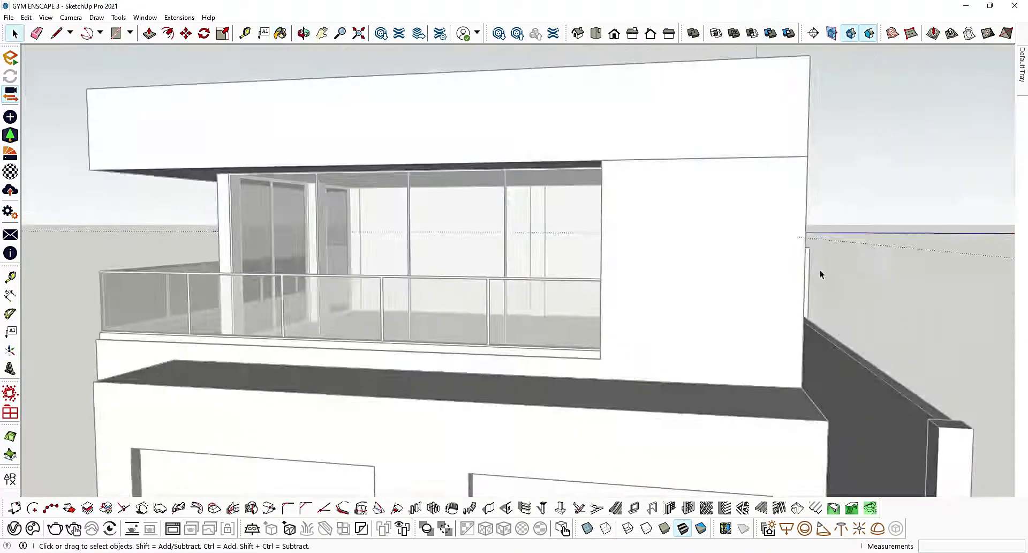
pyautogui.scroll(-2, 822, 273)
pyautogui.moveTo(423, 300); pyautogui.dragTo(621, 239, button='middle')
pyautogui.scroll(2, 477, 289)
pyautogui.scroll(-3, 479, 292)
pyautogui.moveTo(191, 200); pyautogui.dragTo(401, 337, button='middle')
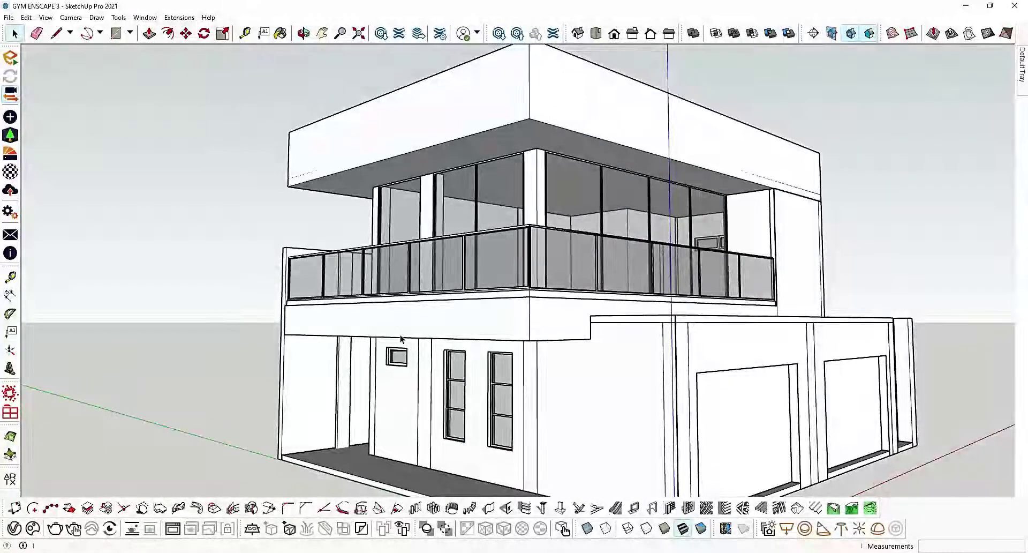
# Step: Start the Enscape live render beside the model and frame the house corner with the balcony and garage
pyautogui.scroll(-2, 401, 338)
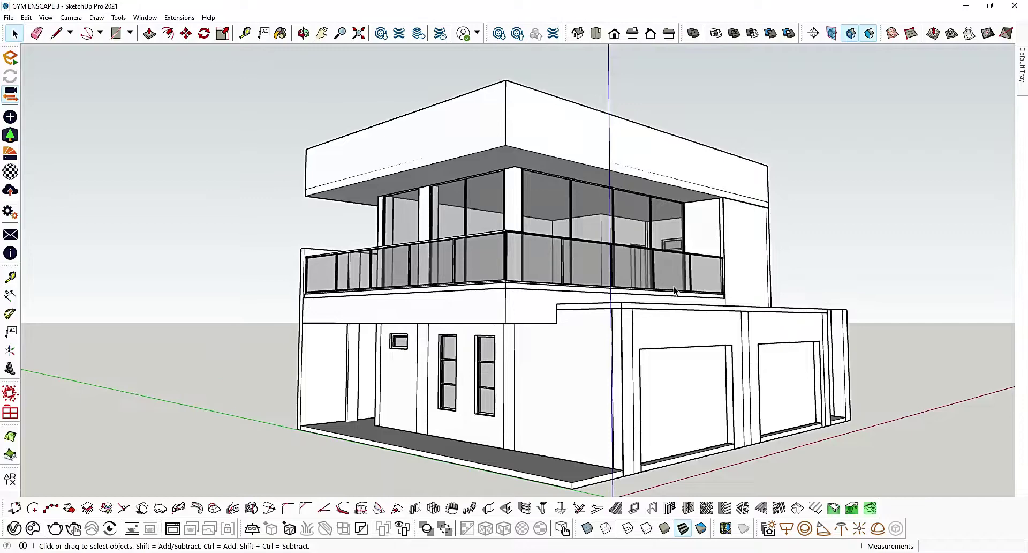
pyautogui.click(12, 59)
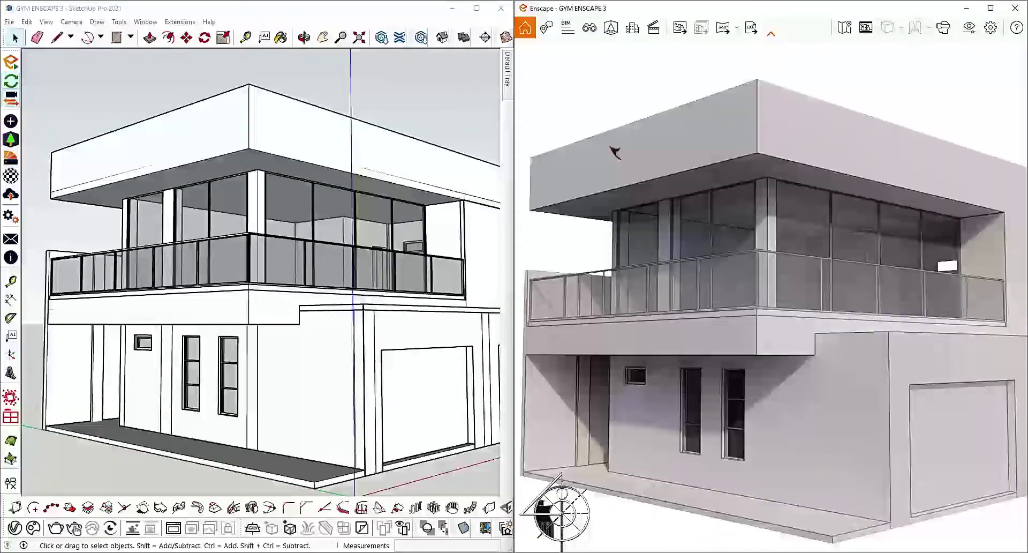
pyautogui.scroll(-3, 856, 282)
pyautogui.moveTo(161, 243)
pyautogui.mouseDown(button='middle')
pyautogui.moveTo(310, 268)
pyautogui.moveTo(332, 292)
pyautogui.moveTo(275, 232)
pyautogui.moveTo(62, 212)
pyautogui.moveTo(232, 227)
pyautogui.moveTo(257, 234)
pyautogui.moveTo(216, 240)
pyautogui.moveTo(287, 249)
pyautogui.mouseUp(button='middle')
pyautogui.scroll(5, 287, 212)
pyautogui.scroll(-5, 216, 239)
pyautogui.press('space')
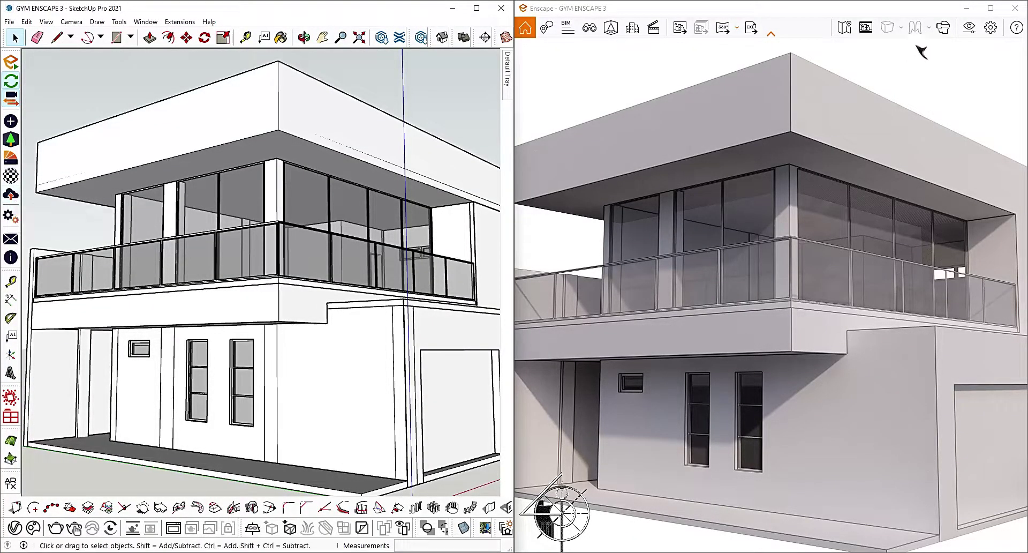
# Step: Lower the Outlines strength to its minimum in Enscape's Visual Settings, keeping the style mode None, and close the settings
pyautogui.click(968, 29)
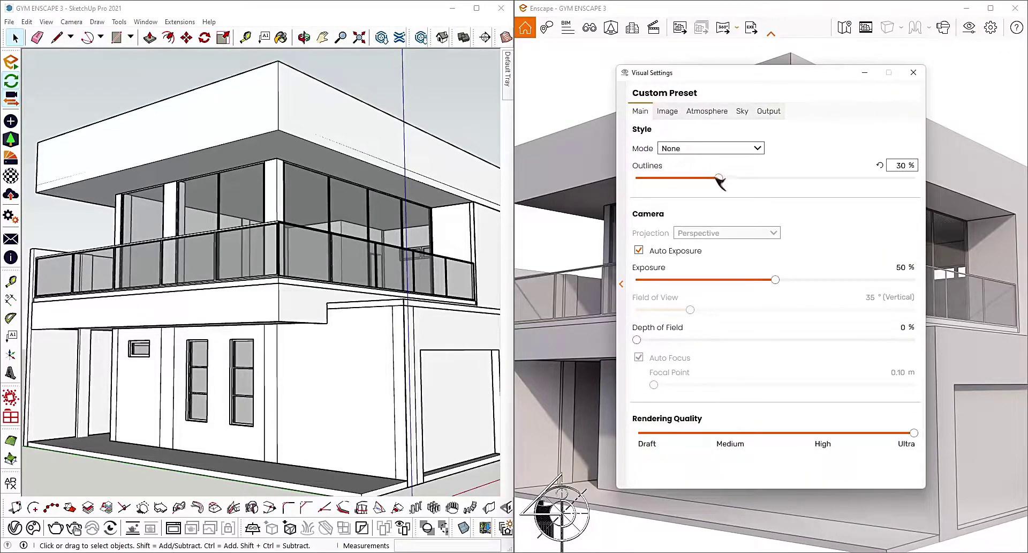
pyautogui.click(759, 149)
pyautogui.moveTo(721, 182); pyautogui.dragTo(634, 186)
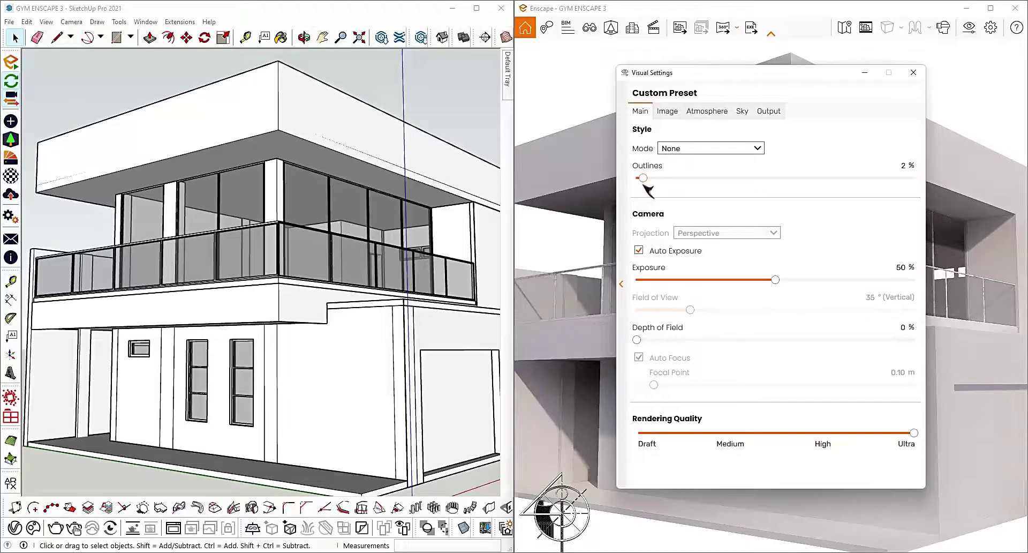
pyautogui.click(914, 73)
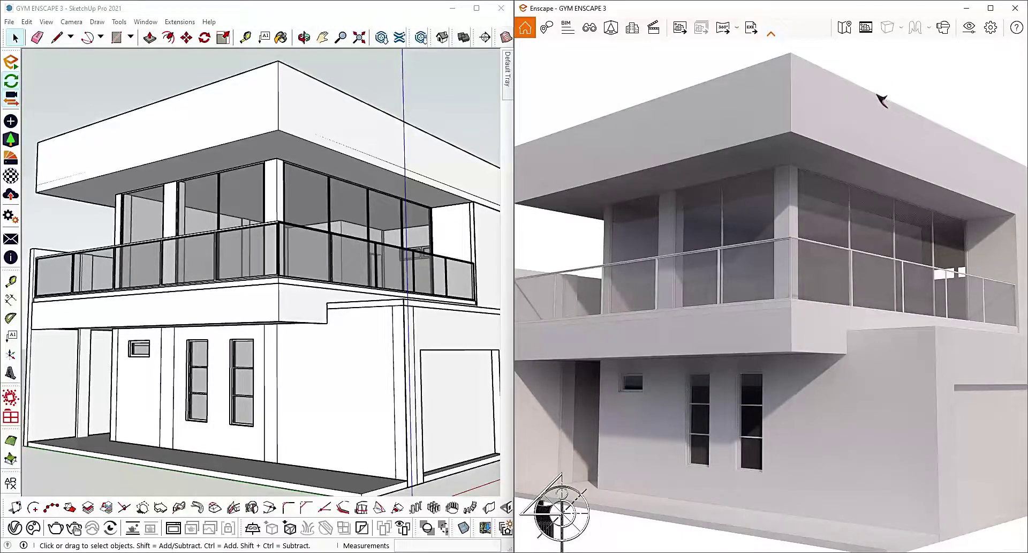
# Step: Examine the glass of the windows and balcony railings in the live render from the front and garage sides
pyautogui.moveTo(334, 212)
pyautogui.mouseDown(button='middle')
pyautogui.moveTo(324, 229)
pyautogui.moveTo(291, 211)
pyautogui.moveTo(134, 204)
pyautogui.mouseUp(button='middle')
pyautogui.moveTo(394, 311)
pyautogui.mouseDown(button='middle')
pyautogui.moveTo(27, 308)
pyautogui.moveTo(106, 309)
pyautogui.moveTo(202, 343)
pyautogui.moveTo(289, 312)
pyautogui.moveTo(446, 320)
pyautogui.moveTo(672, 306)
pyautogui.mouseUp(button='middle')
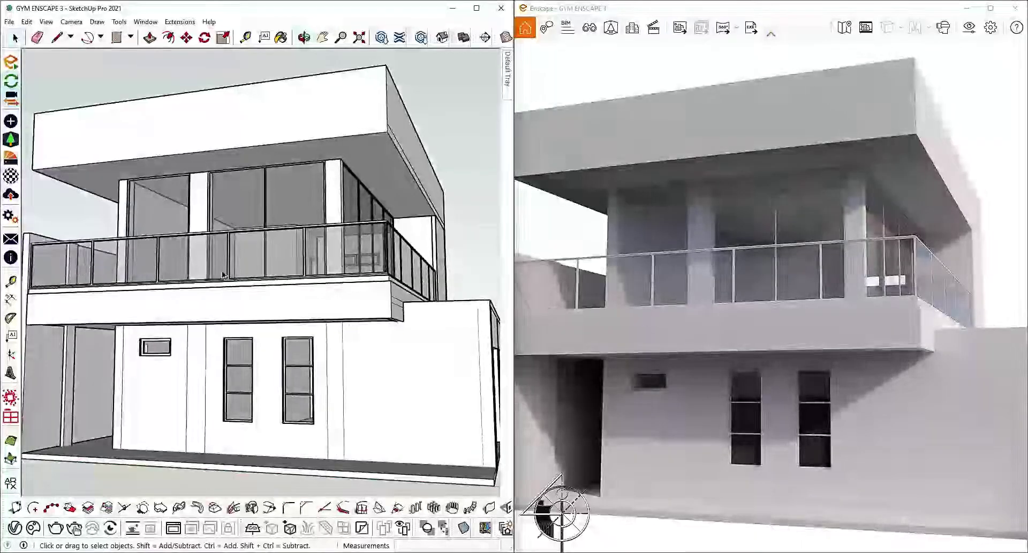
pyautogui.moveTo(204, 265)
pyautogui.mouseDown(button='middle')
pyautogui.moveTo(294, 264)
pyautogui.moveTo(389, 281)
pyautogui.moveTo(32, 280)
pyautogui.moveTo(57, 270)
pyautogui.mouseUp(button='middle')
pyautogui.scroll(-3, 245, 264)
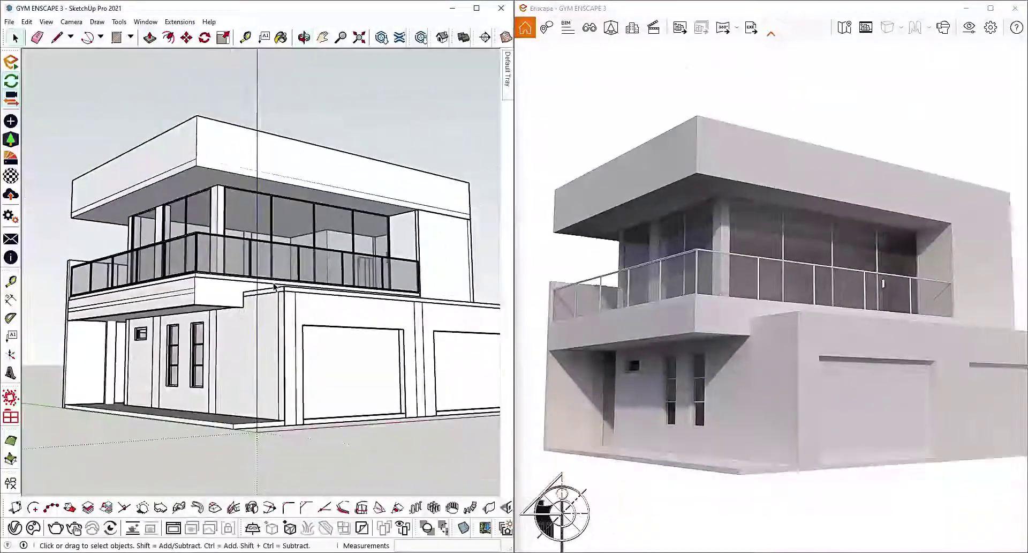
pyautogui.scroll(2, 245, 263)
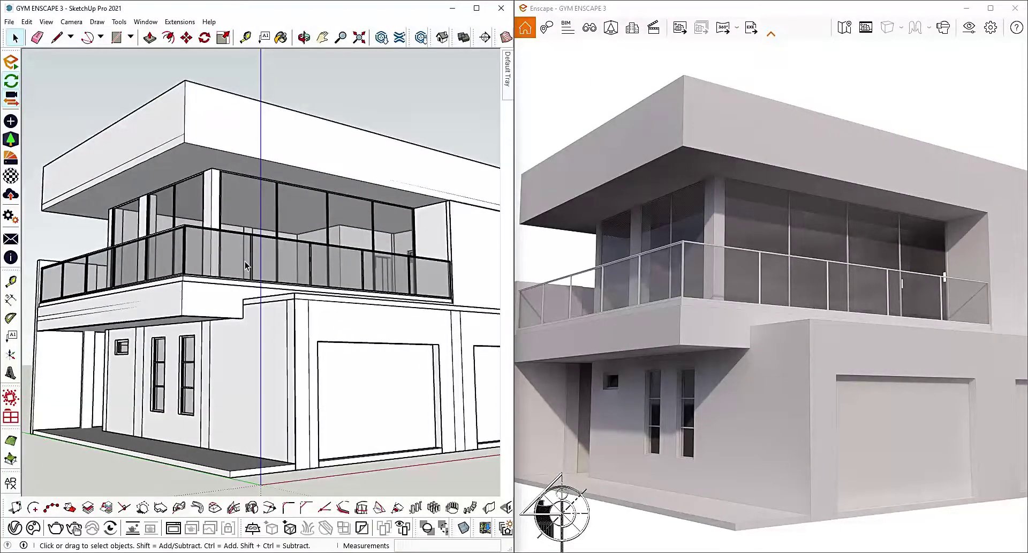